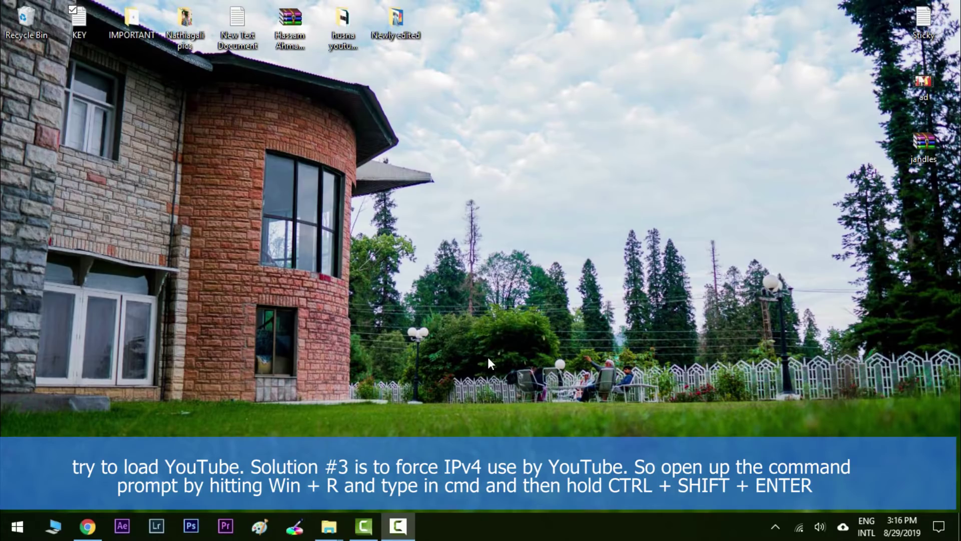
Step: Launch cmd as administrator from the Run box and paste 'youtube-dl -4' at the prompt
key("super+r")
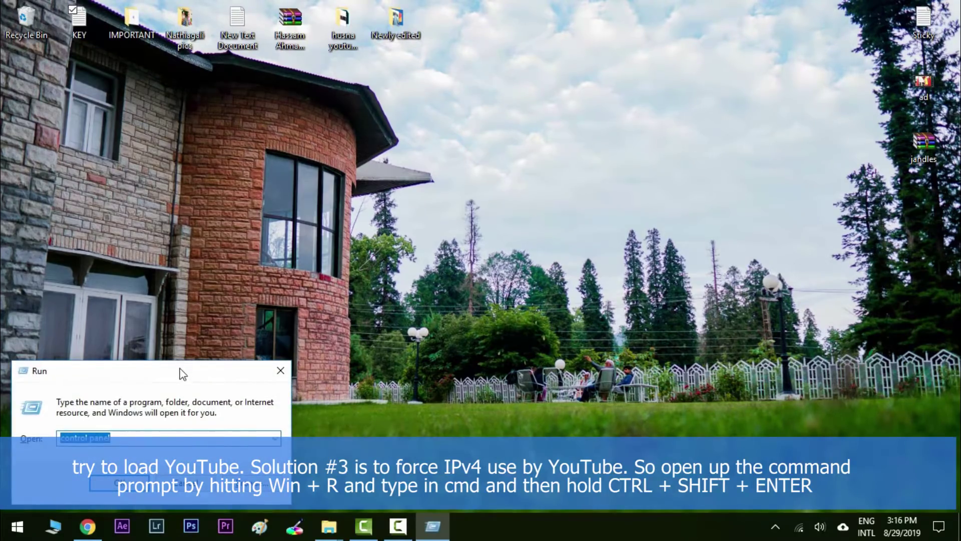
left_click_drag(180, 372, 507, 202)
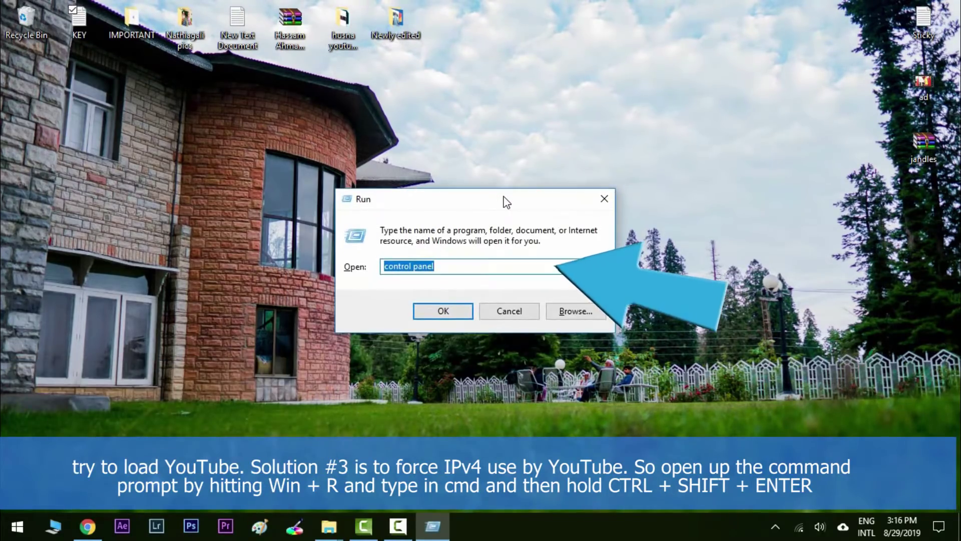
type("cmd")
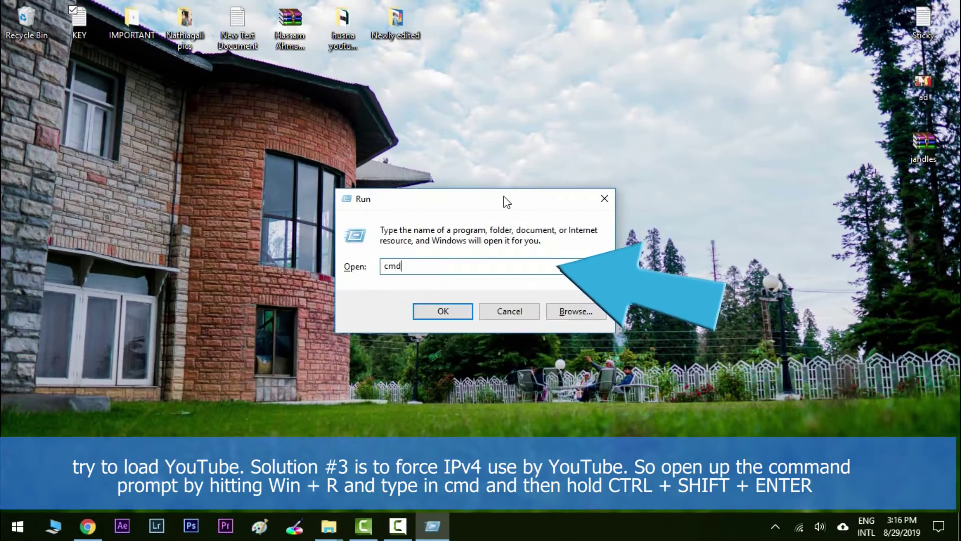
key("ctrl+shift+Return")
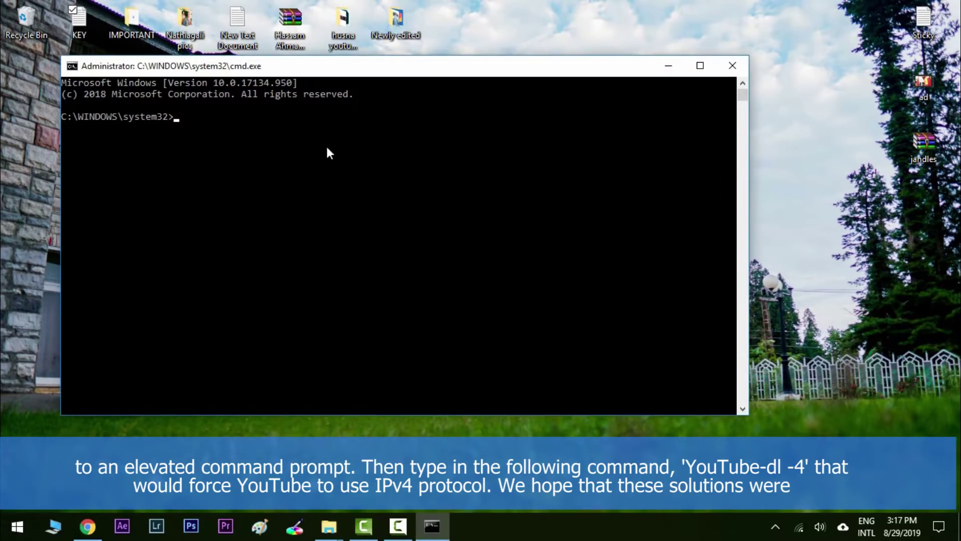
left_click(247, 117)
right_click(247, 118)
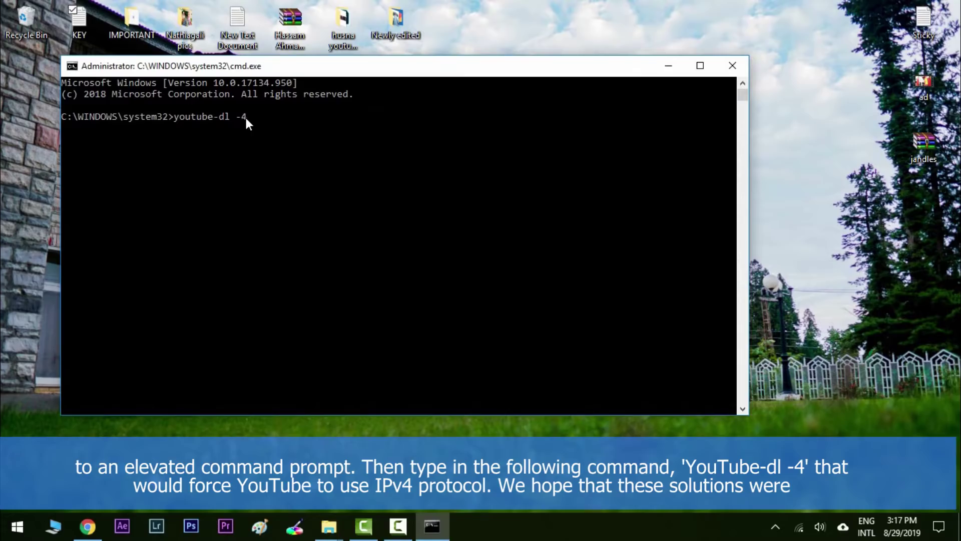